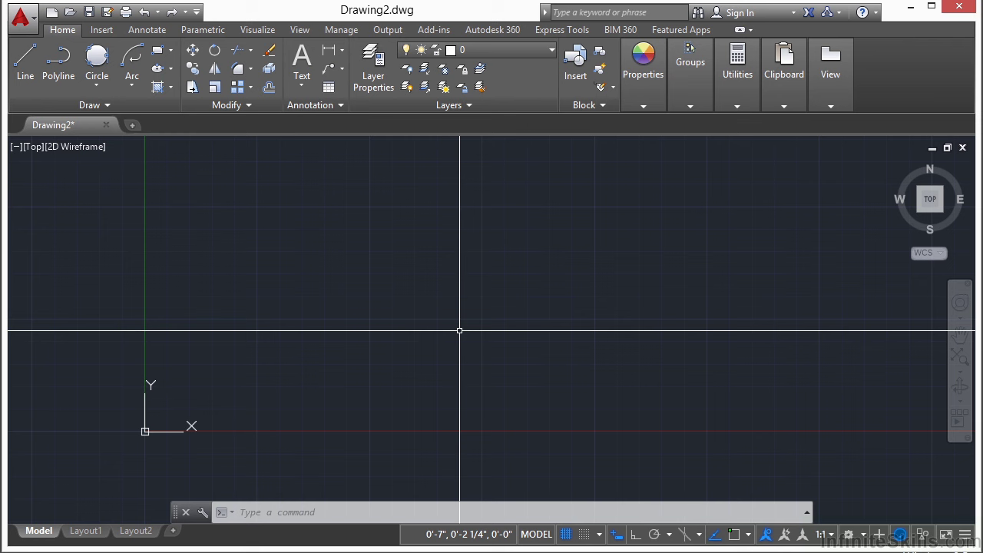
Turn on object snap and enable all object snap modes except Nearest and Parallel.
type("OS")
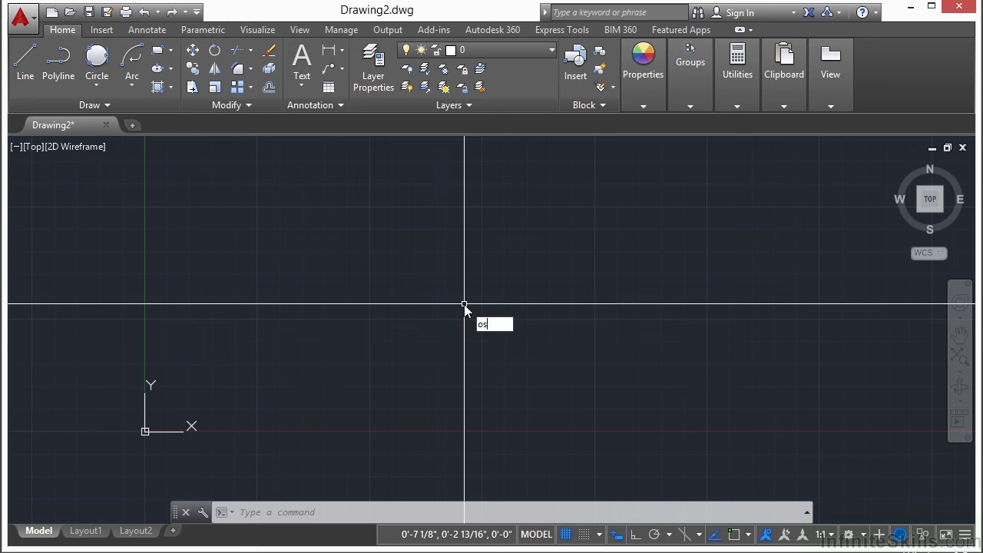
key("Return")
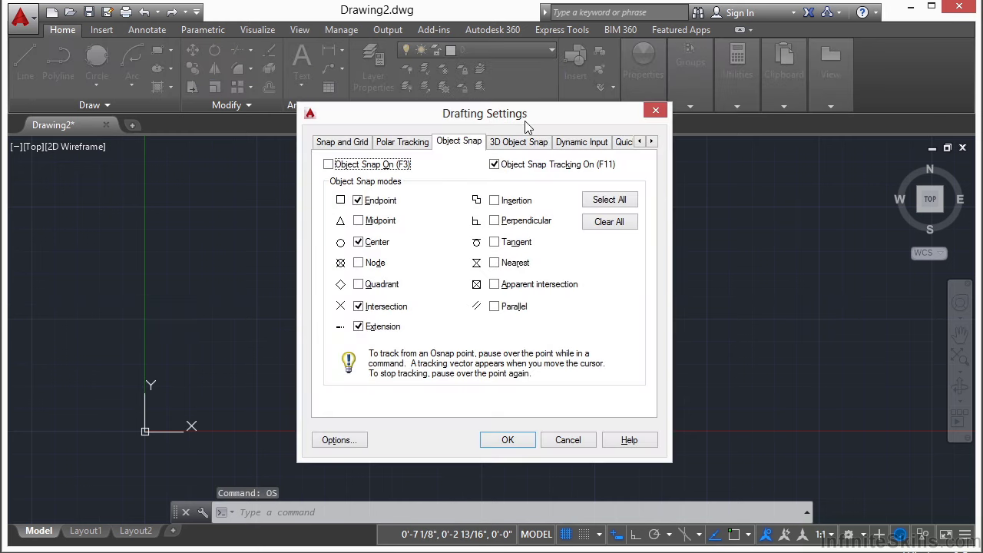
left_click(451, 148)
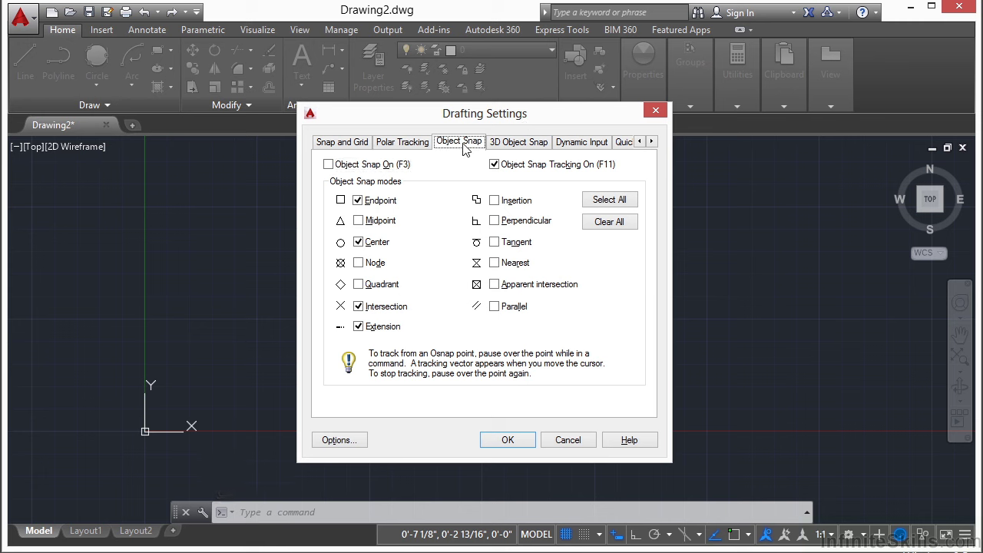
left_click(339, 167)
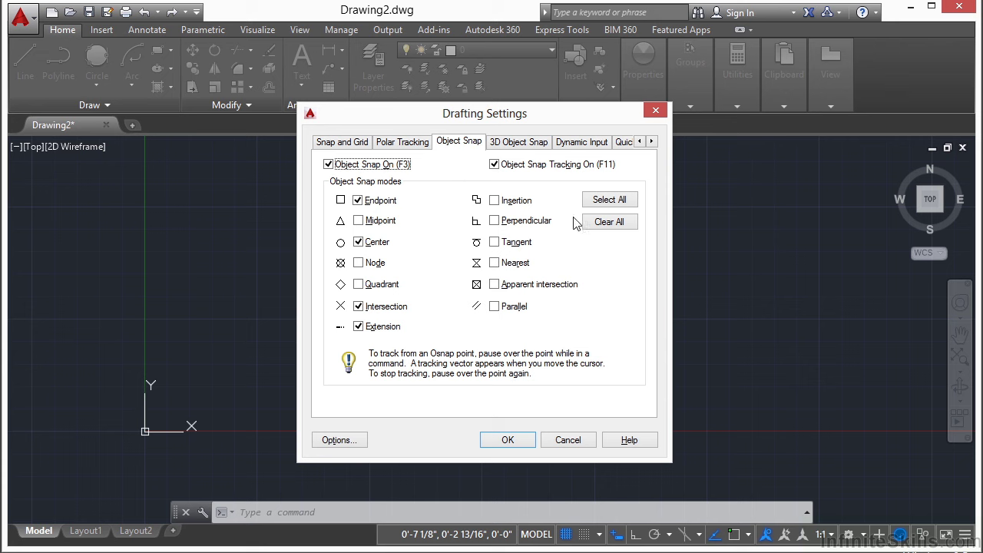
left_click(607, 201)
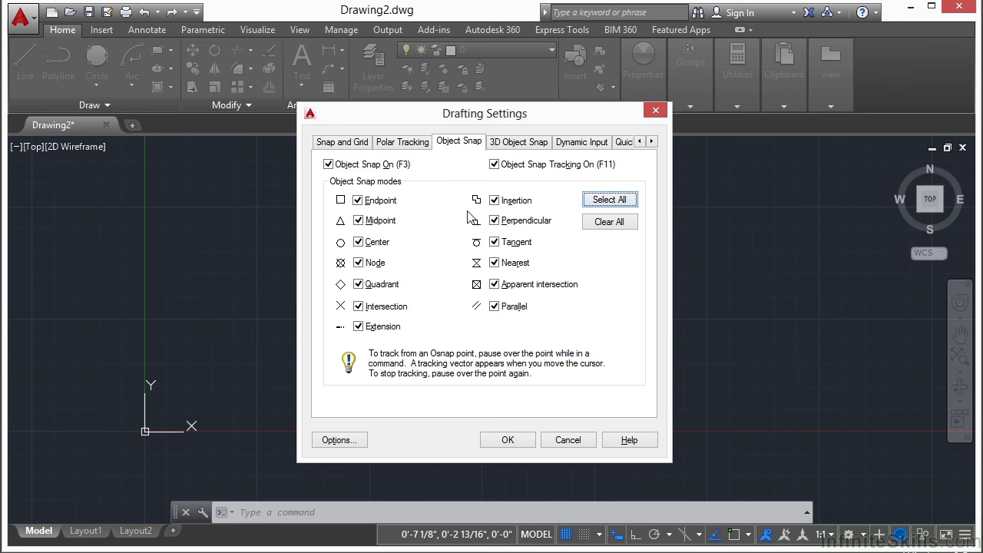
left_click(504, 312)
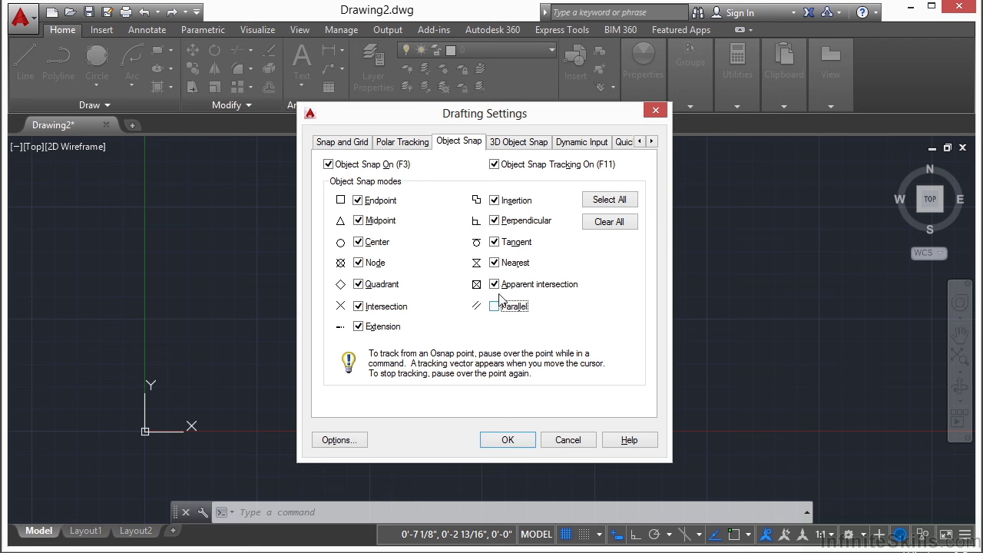
left_click(497, 263)
left_click(514, 442)
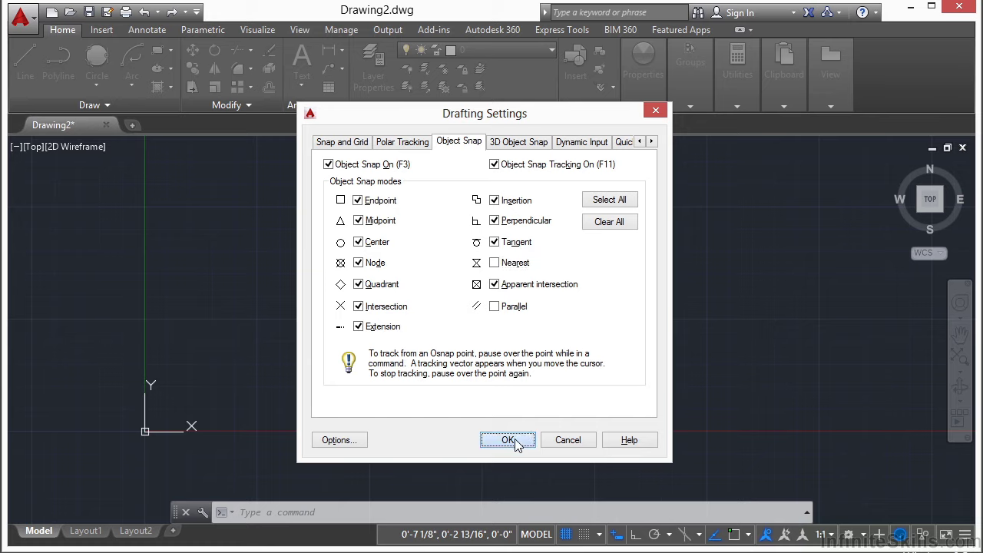
key("Escape")
key("Escape")
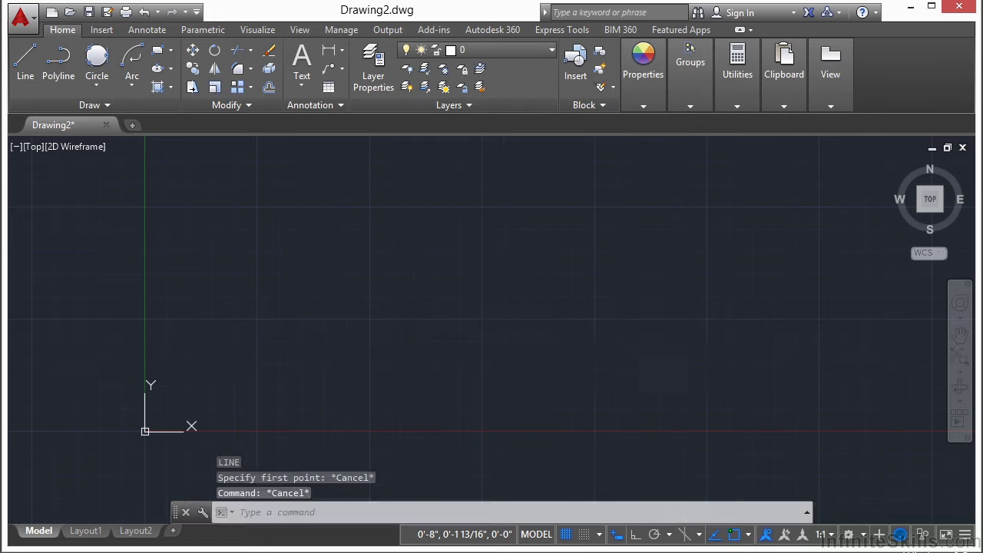
Draw a rectangle above and right of the origin, with its upper-left corner at about 4 1/8", 5".
type("rec")
key("Return")
left_click(330, 206)
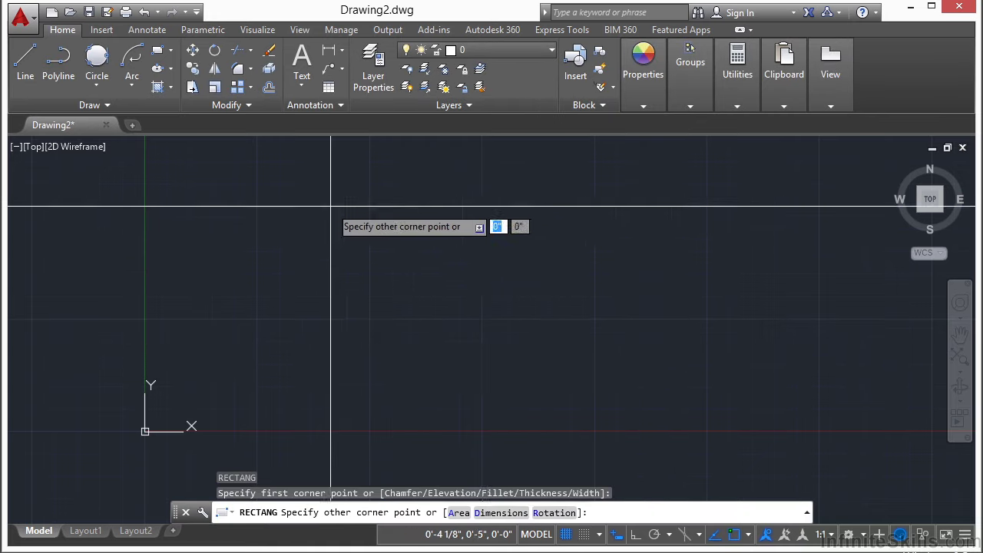
left_click(511, 325)
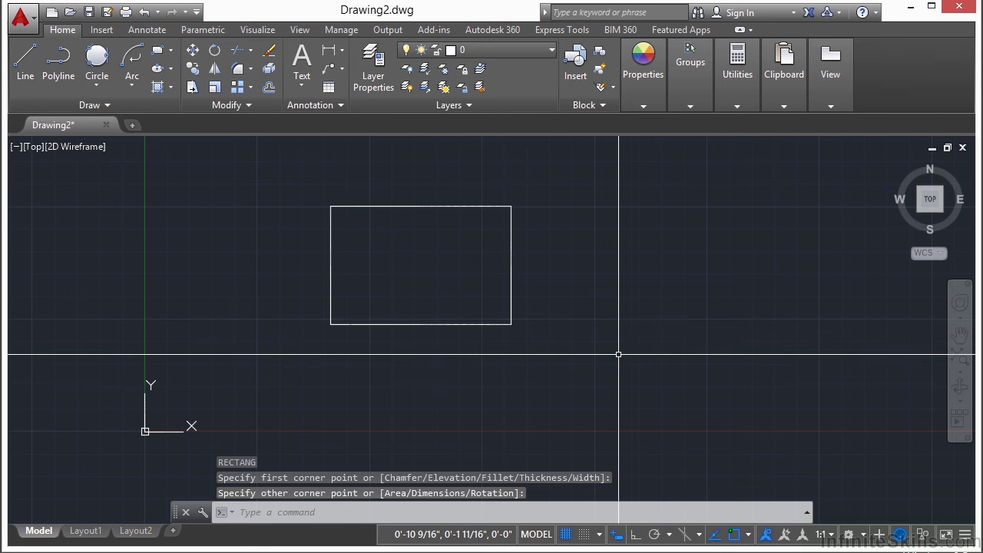
Start the Circle command and toggle object snap off and back on three times, leaving it on.
type("c")
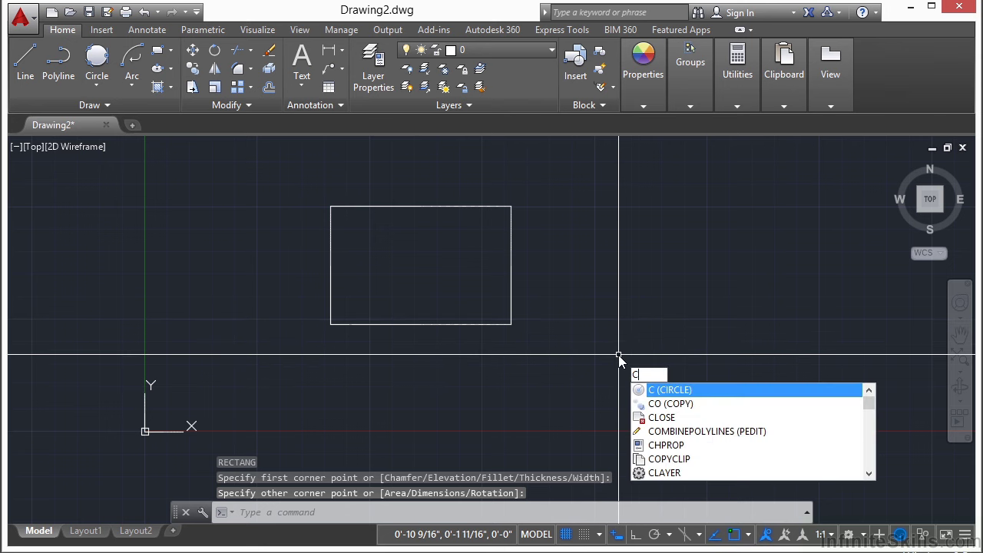
key("Return")
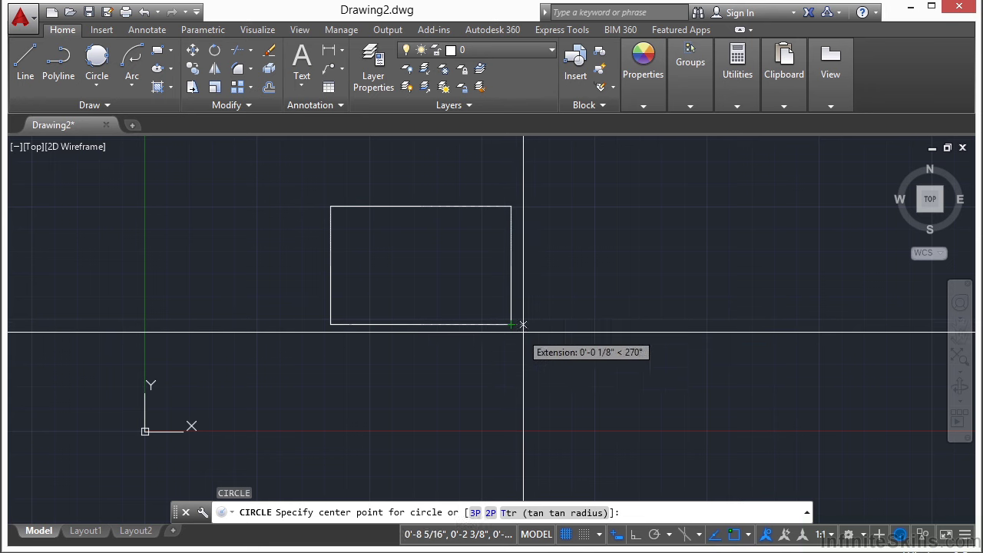
key("F3")
key("F3")
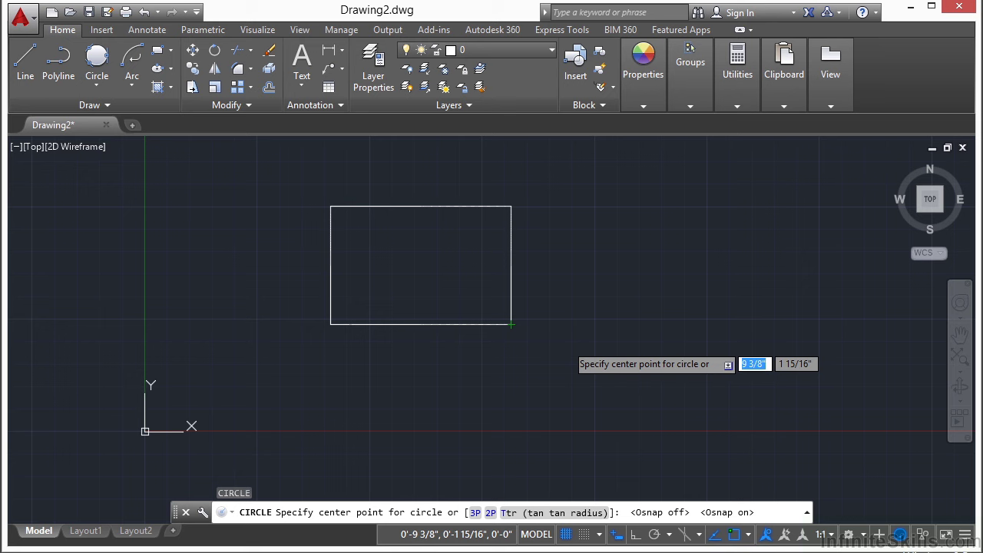
left_click(735, 536)
left_click(736, 535)
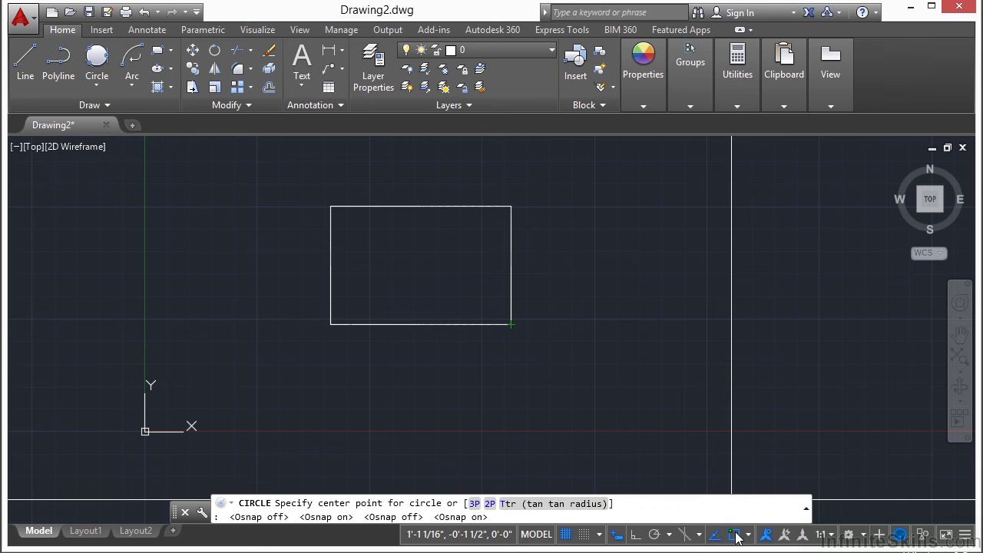
left_click(736, 535)
left_click(736, 536)
Review the list of running object snaps and the object snap settings without changing anything.
left_click(749, 535)
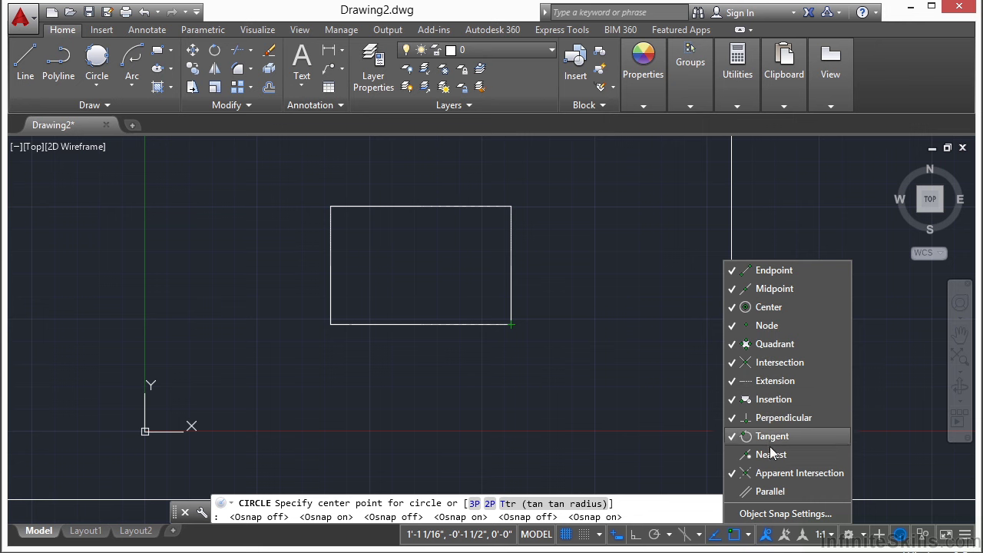
left_click(765, 513)
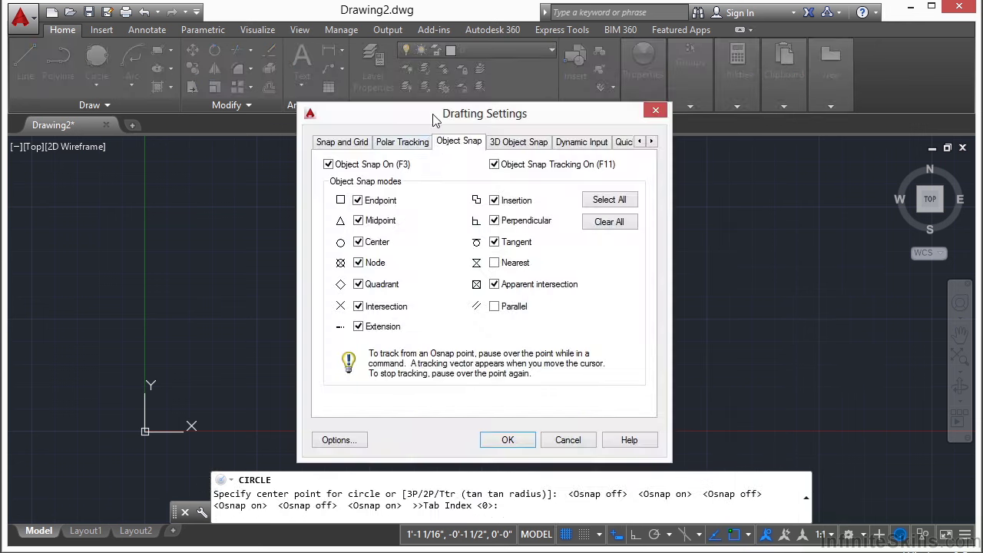
left_click(655, 112)
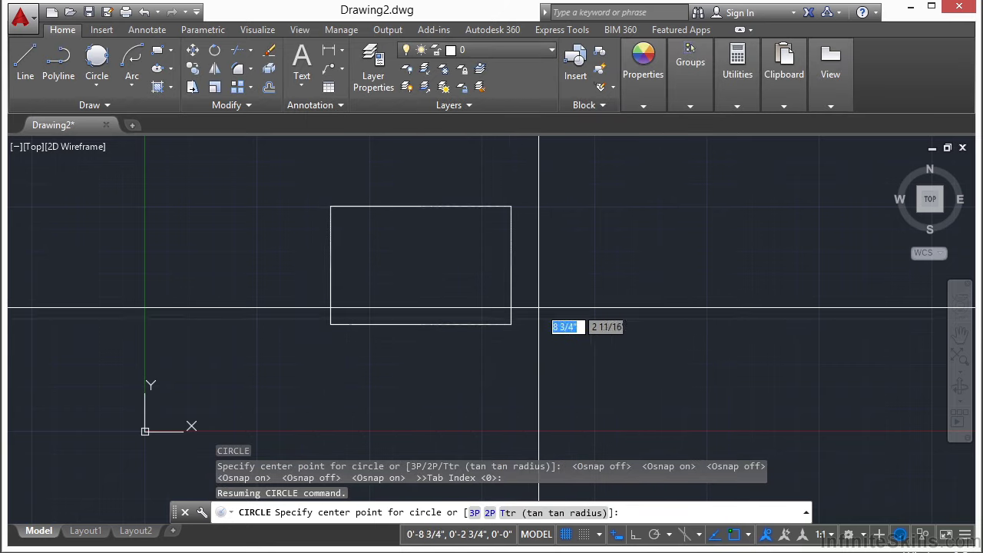
Draw the circle centred on the rectangle's lower-right corner, with its radius reaching the midpoint of the right side.
left_click(510, 324)
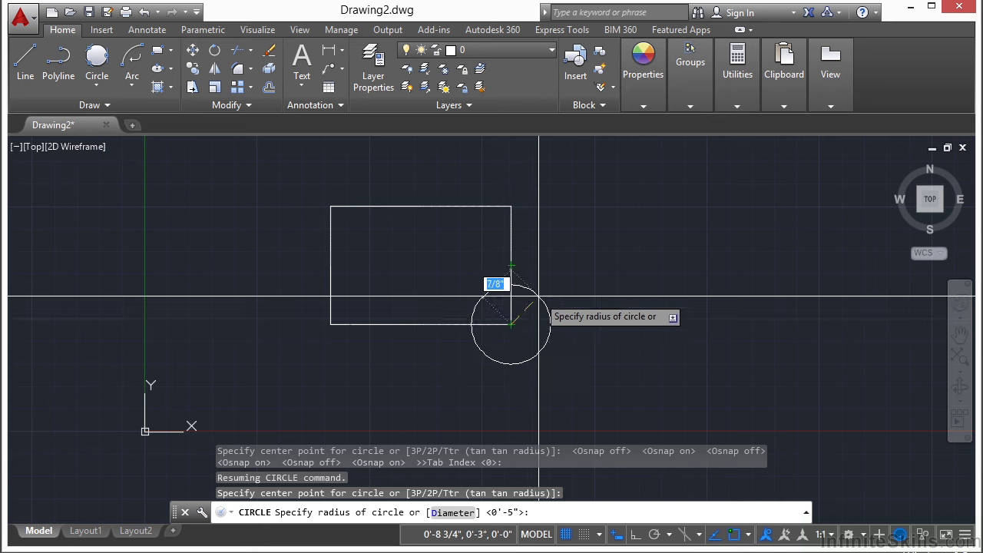
left_click(512, 267)
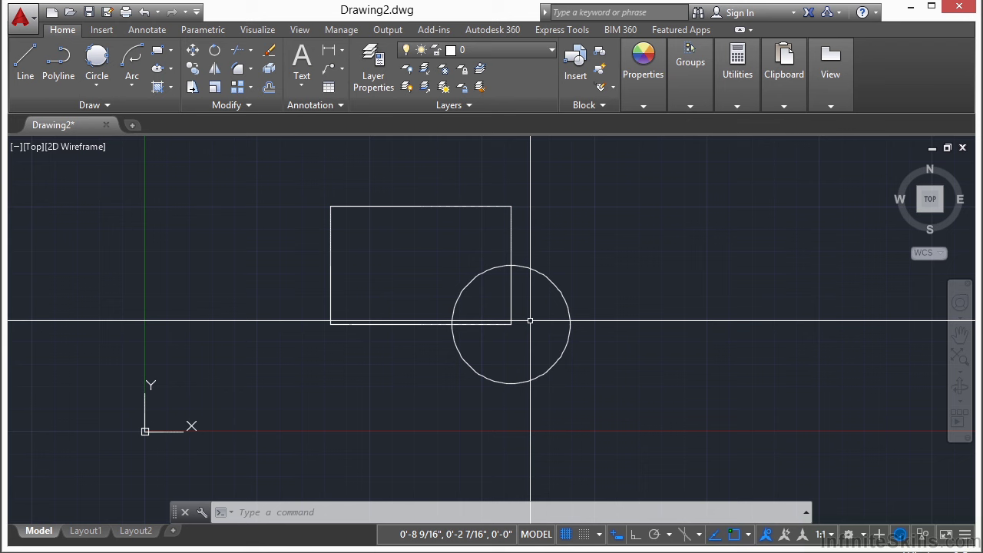
Draw a circle centred on the rectangle's lower-left corner, using an Endpoint snap override to set its radius at the upper-left corner.
type("c")
key("Return")
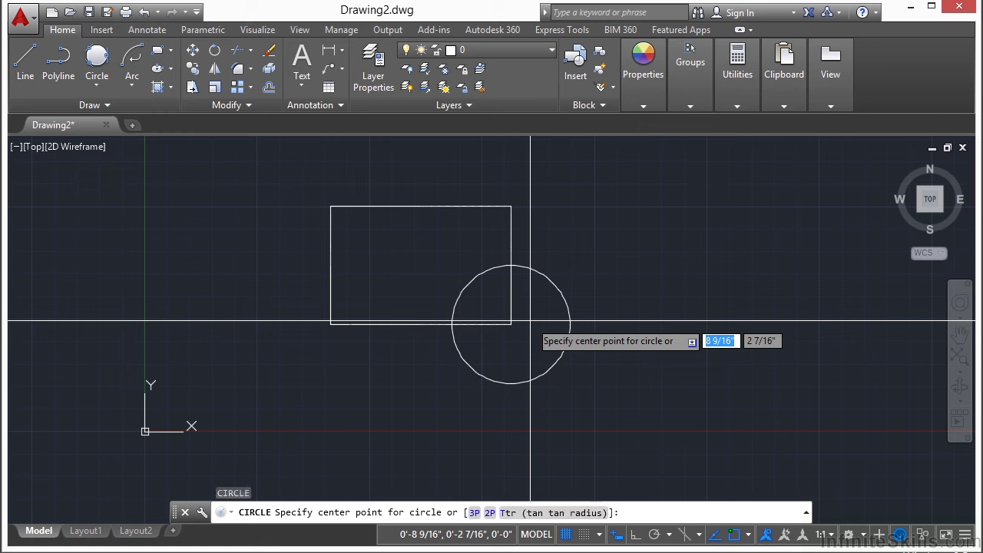
left_click(331, 324)
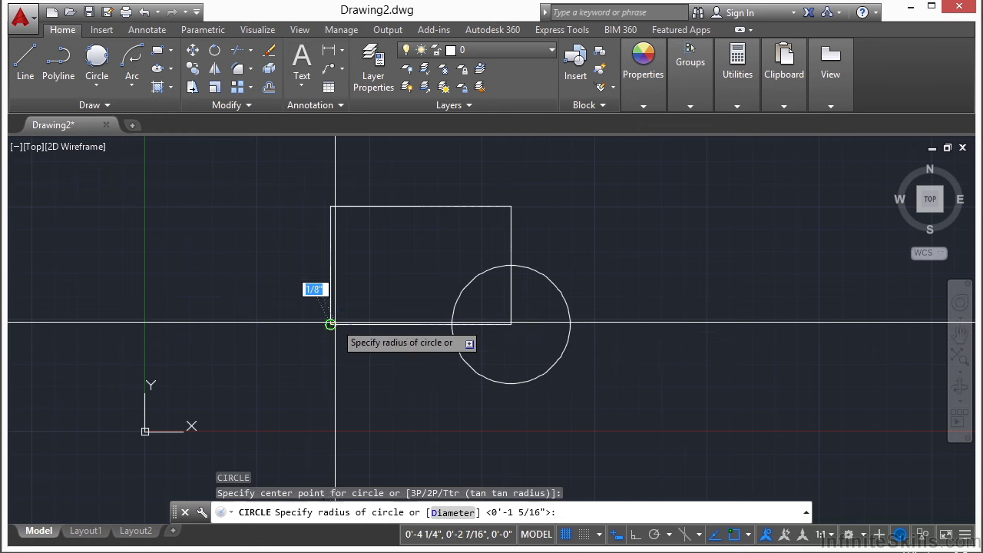
right_click(347, 259)
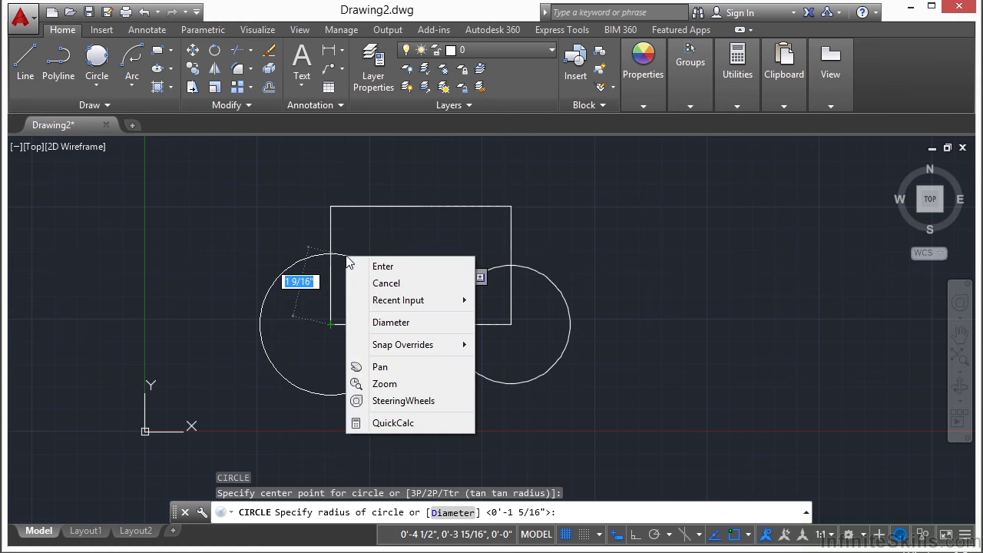
mouse_move(407, 347)
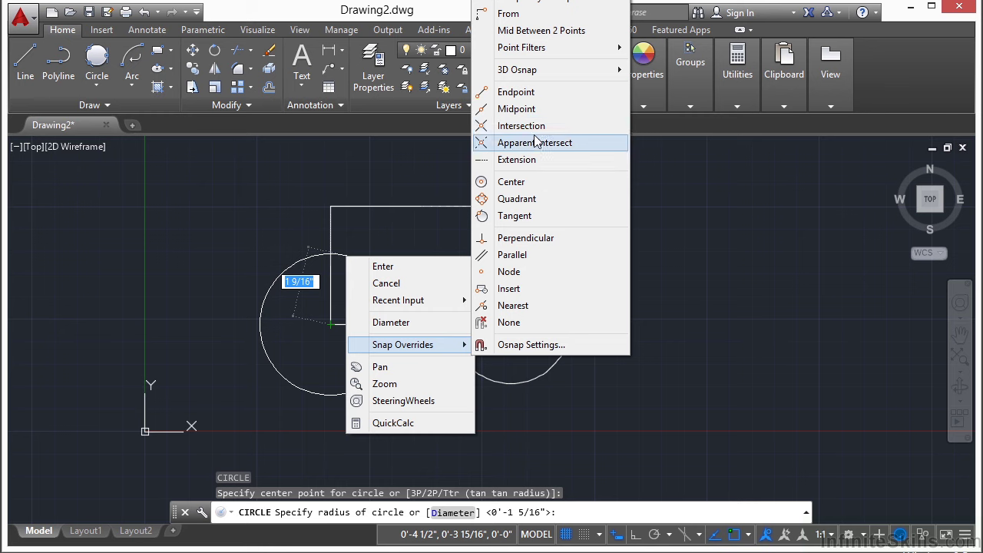
left_click(526, 91)
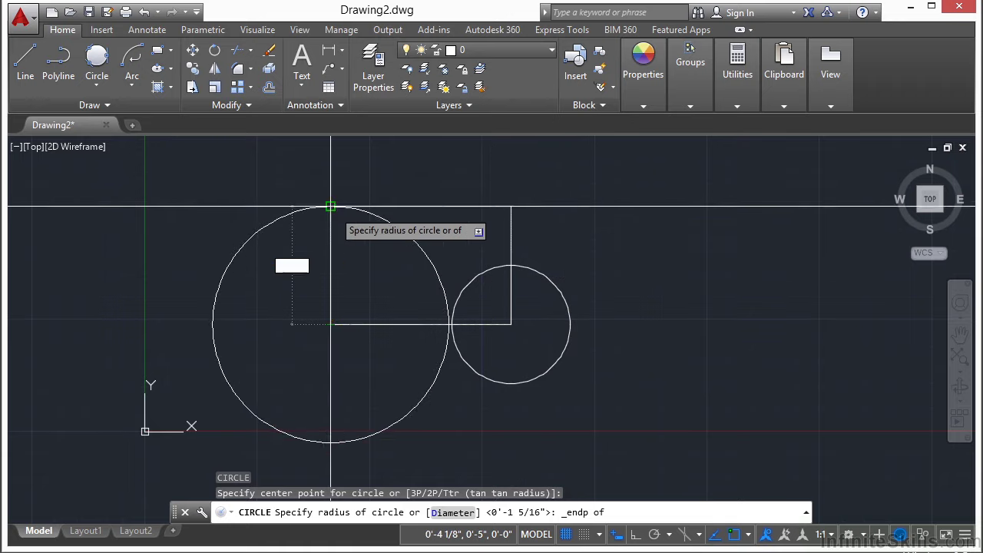
left_click(330, 205)
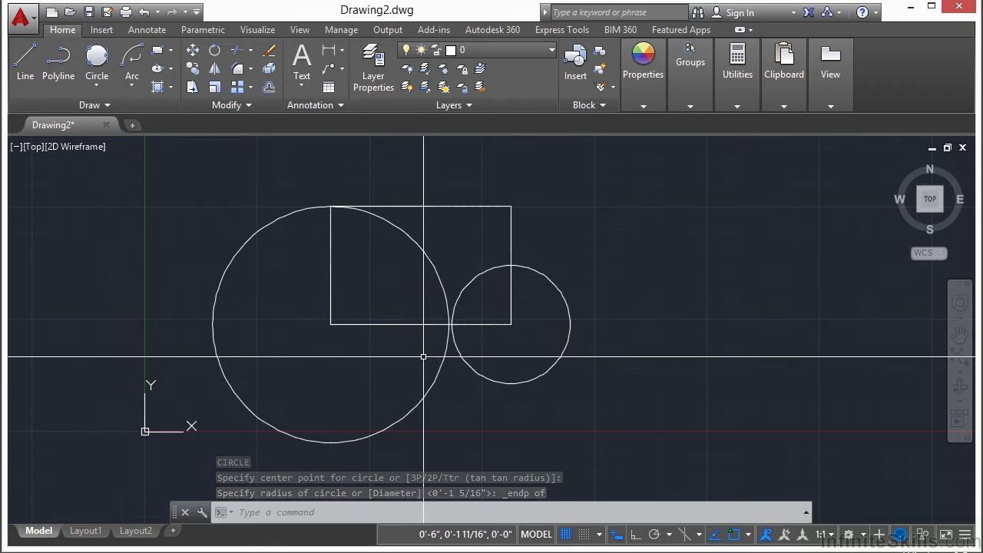
Review the object snap modes, including the Quadrant description, in the object snap settings.
type("os")
key("Return")
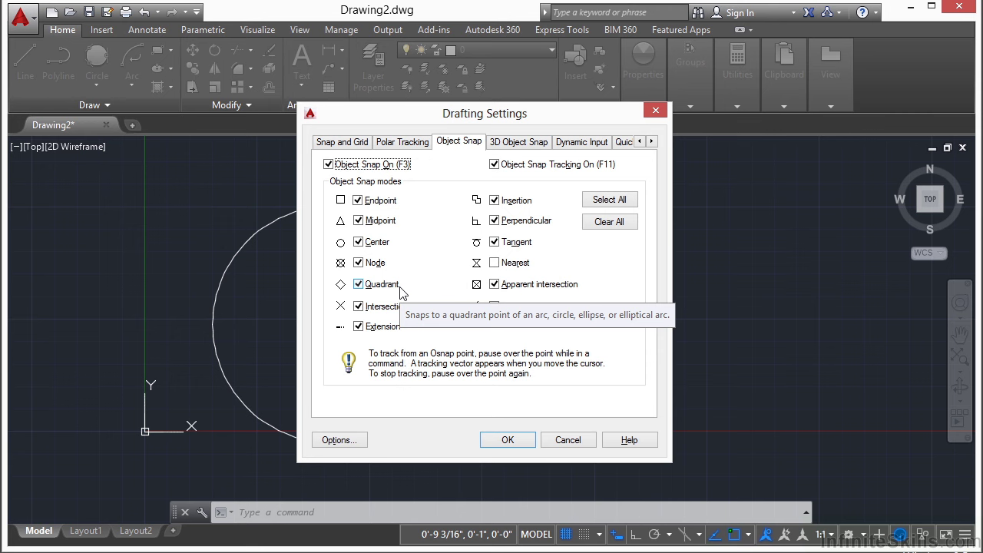
left_click(519, 443)
Draw a closed diamond of four lines connecting the left, top, right and bottom quadrants of the large circle.
type("l")
key("Return")
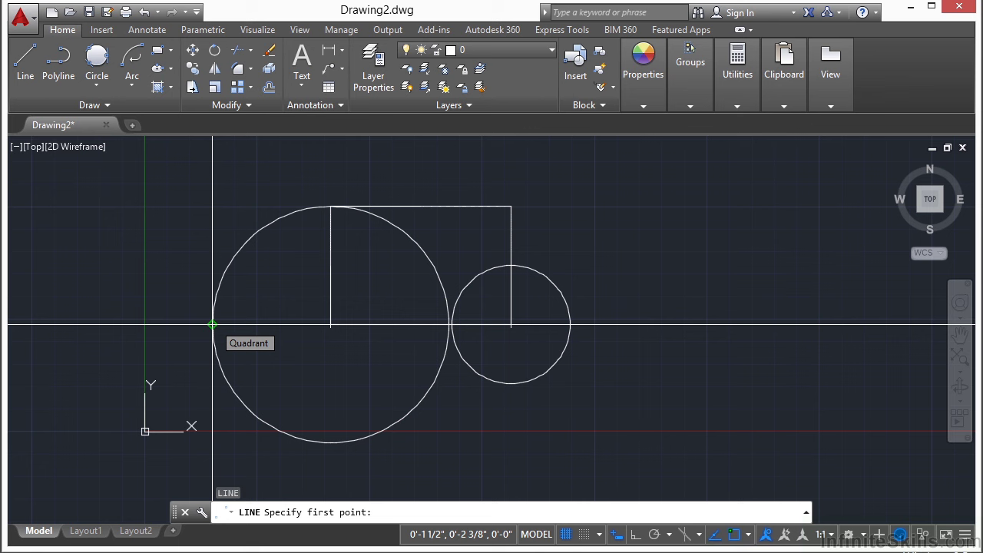
left_click(213, 325)
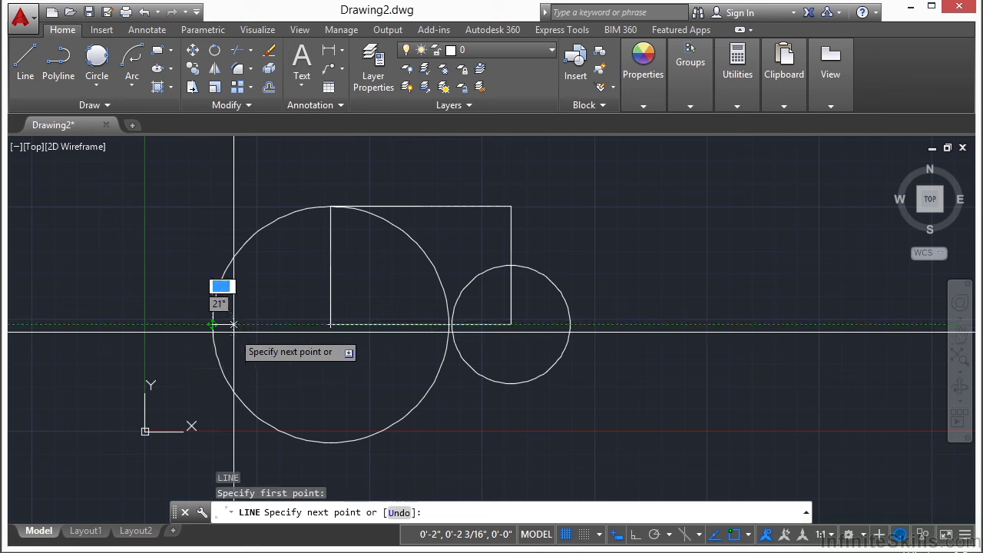
left_click(330, 206)
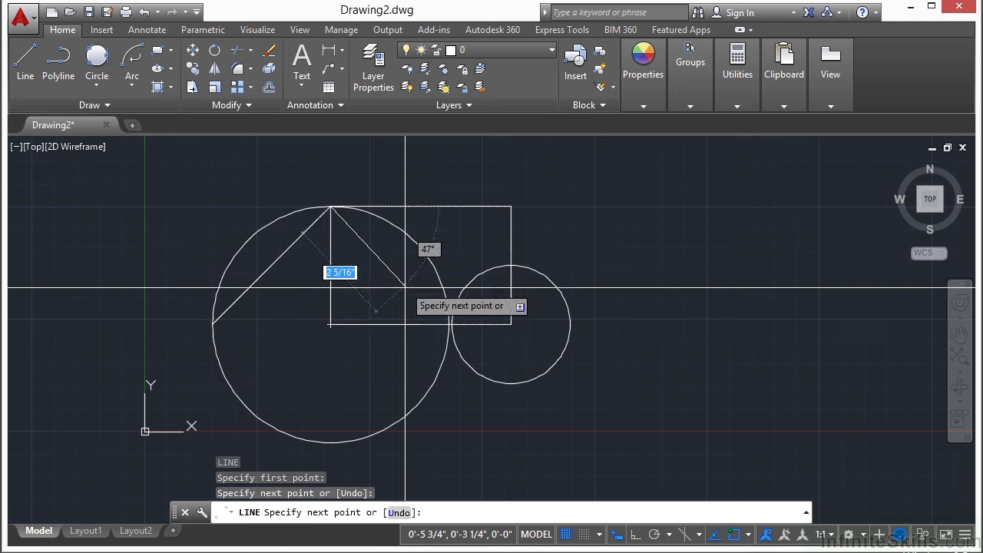
left_click(448, 325)
left_click(330, 444)
left_click(213, 325)
key("Return")
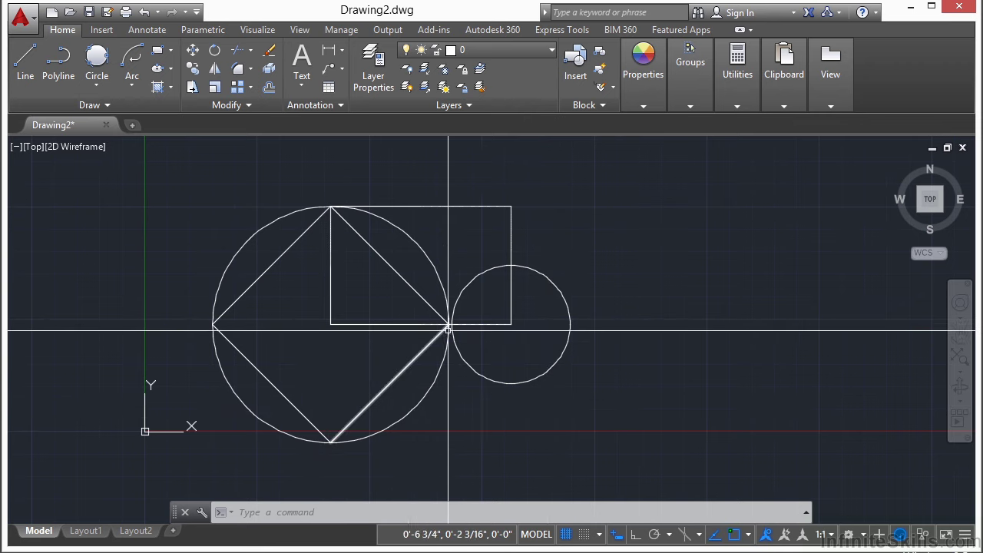
Draw a tall, narrow ellipse in the empty area to the right of the circles.
key("Return")
scroll(188, 322, "down", 2)
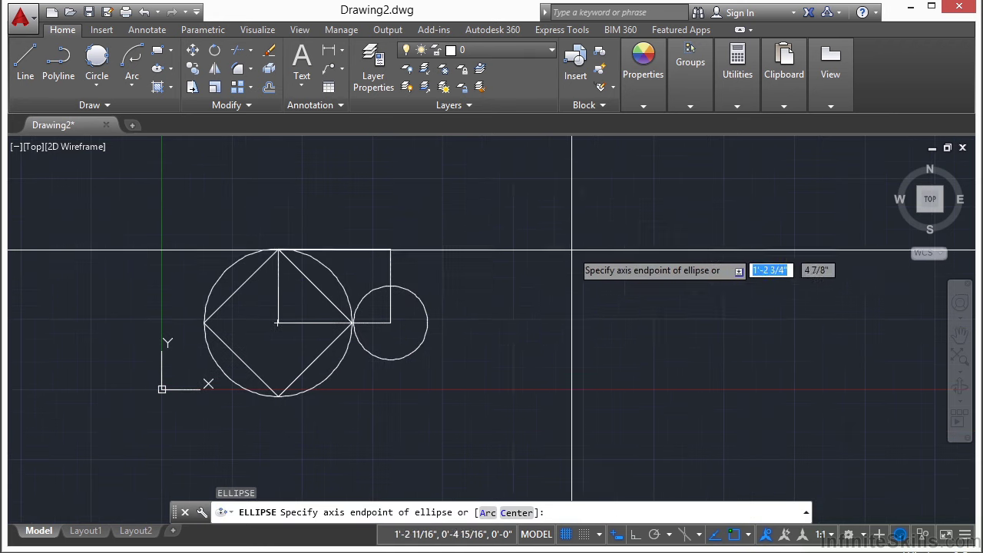
left_click(535, 230)
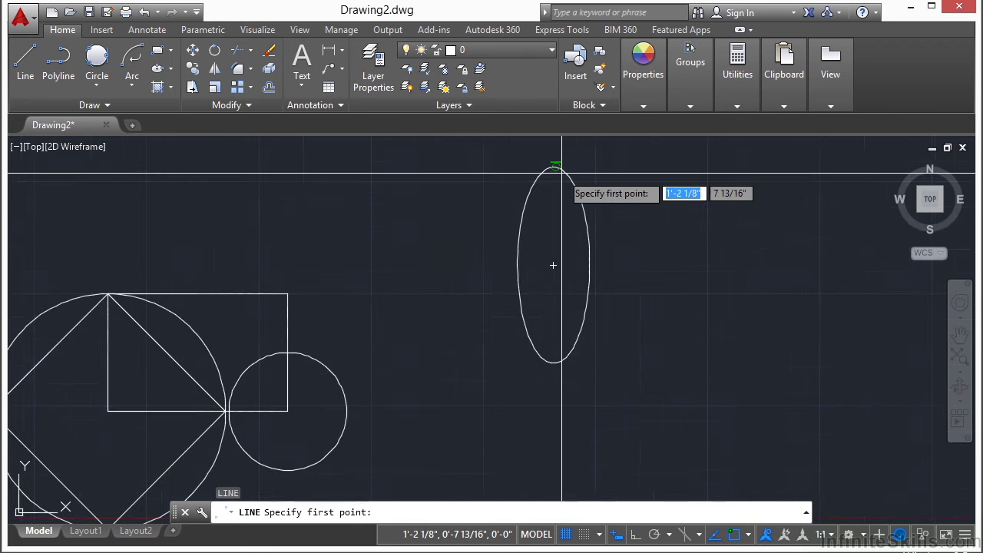
Draw a vertical line between the ellipse's centre and a point above its top quadrant, with Ortho on.
scroll(561, 174, "up", 4)
scroll(544, 158, "up", 5)
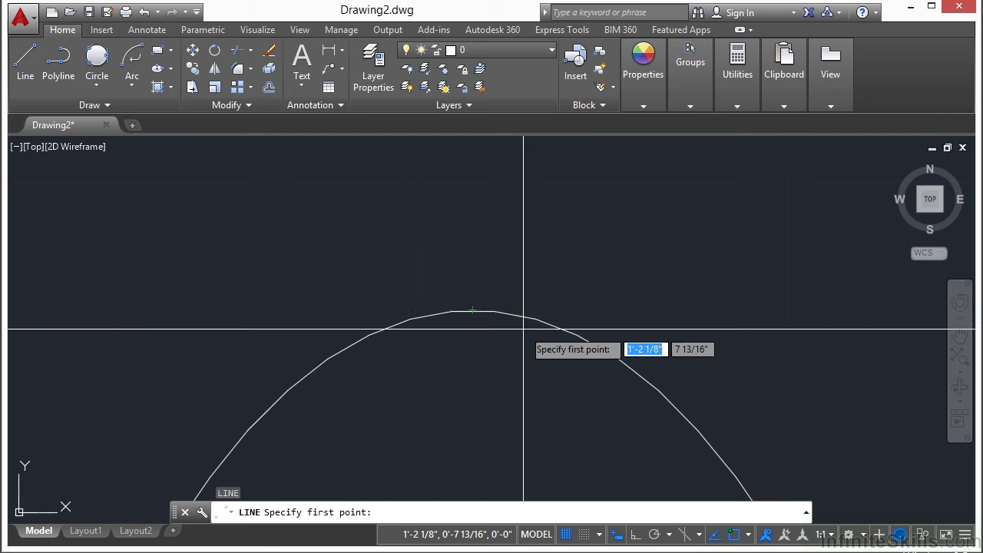
scroll(511, 310, "down", 4)
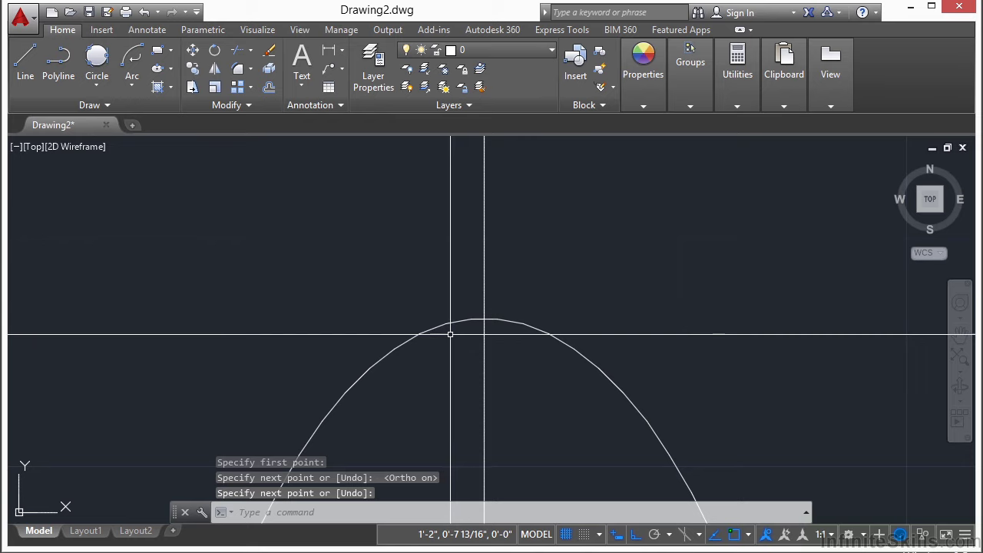
scroll(486, 268, "down", 3)
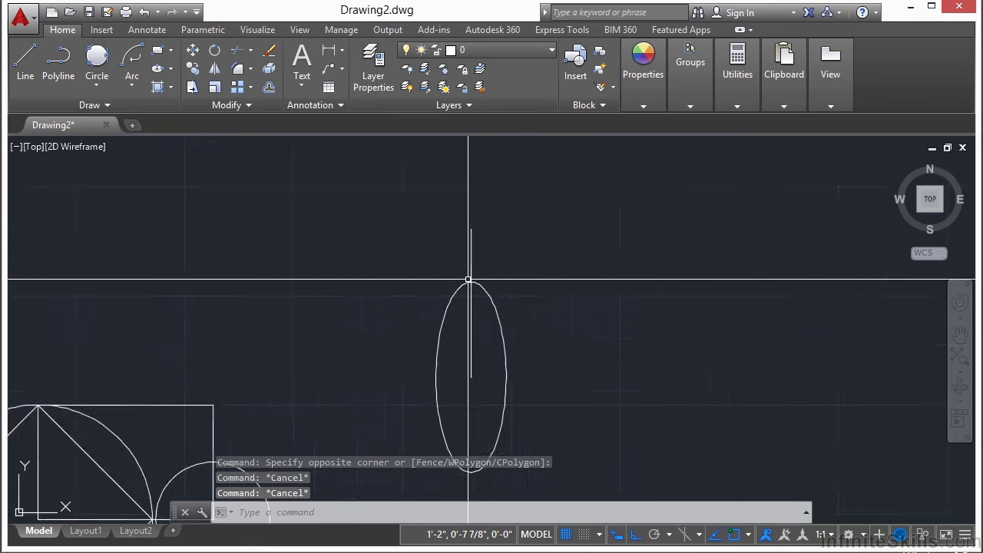
Review the description of the Extension snap mode in the object snap settings and accept the settings.
scroll(467, 279, "down", 4)
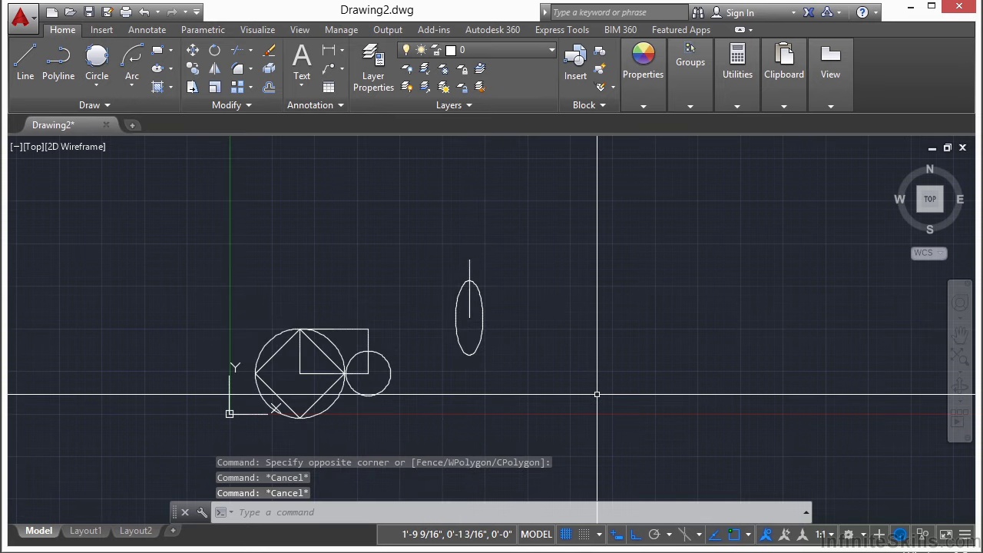
type("os")
key("Return")
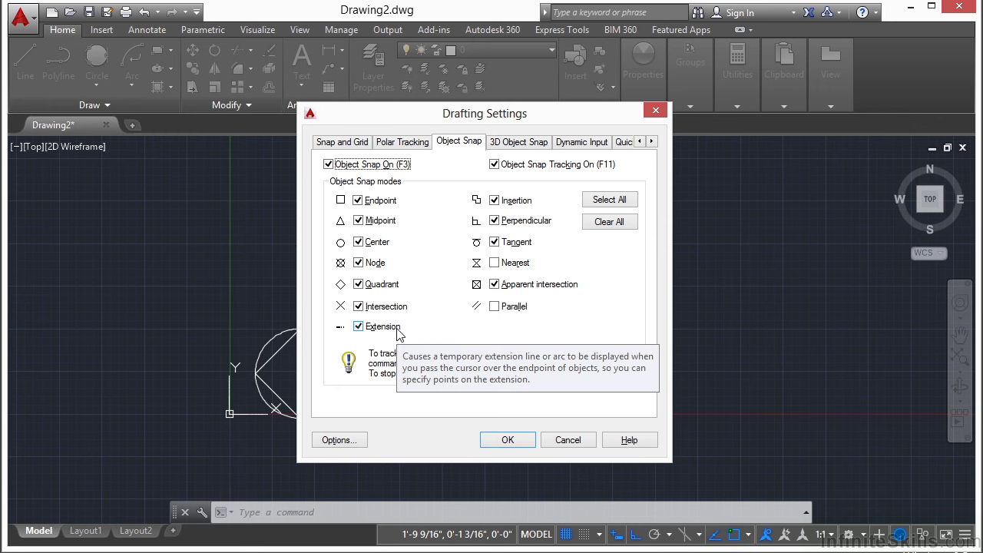
left_click(508, 440)
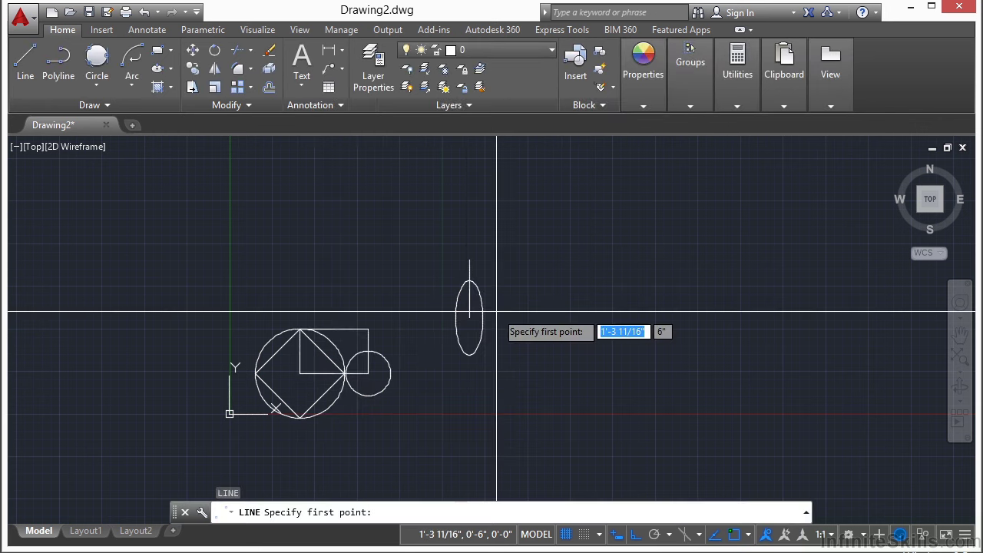
Try to start a line on the upward extension of the vertical line above the ellipse.
scroll(492, 276, "up", 3)
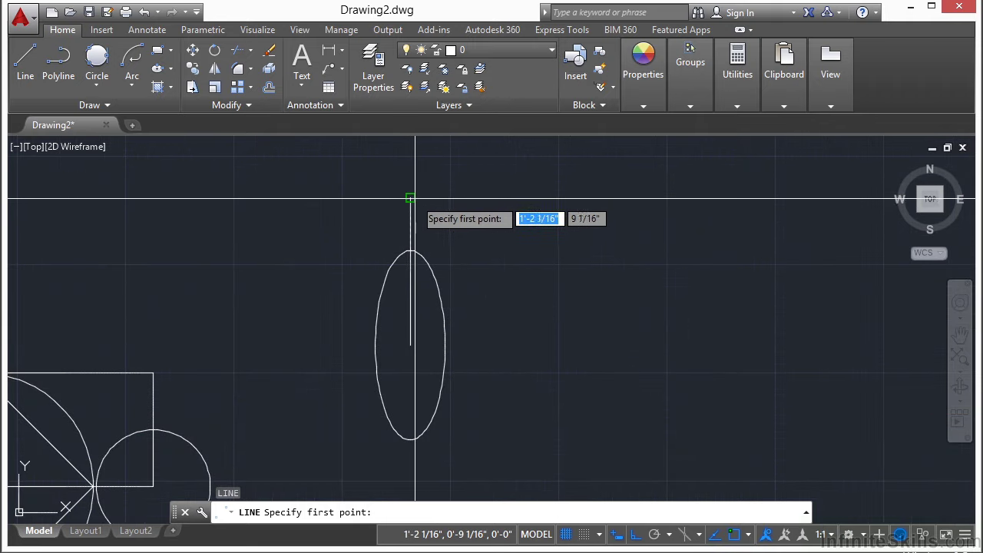
left_click(414, 156)
middle_click_drag(471, 217, 472, 285)
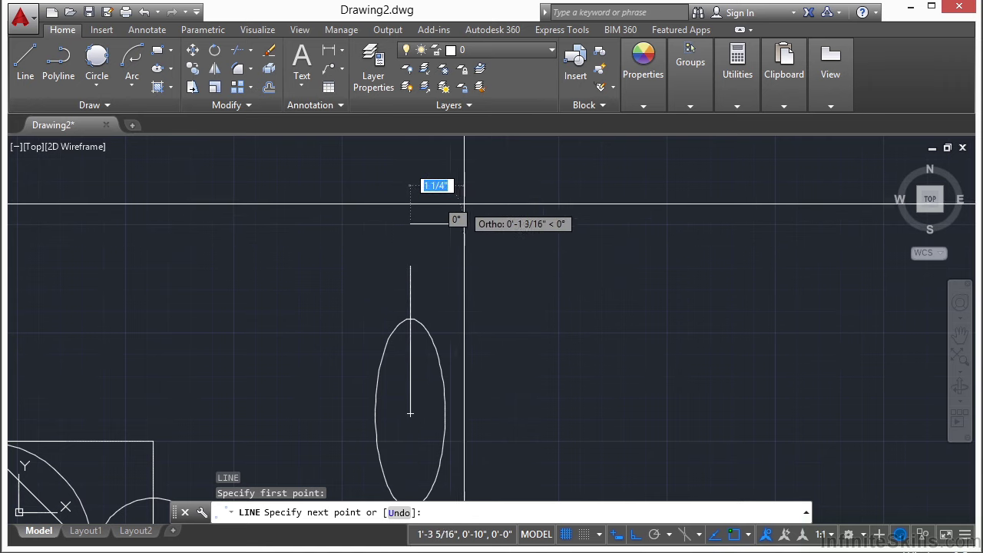
key("Escape")
scroll(484, 215, "down", 2)
middle_click_drag(494, 279, 512, 230)
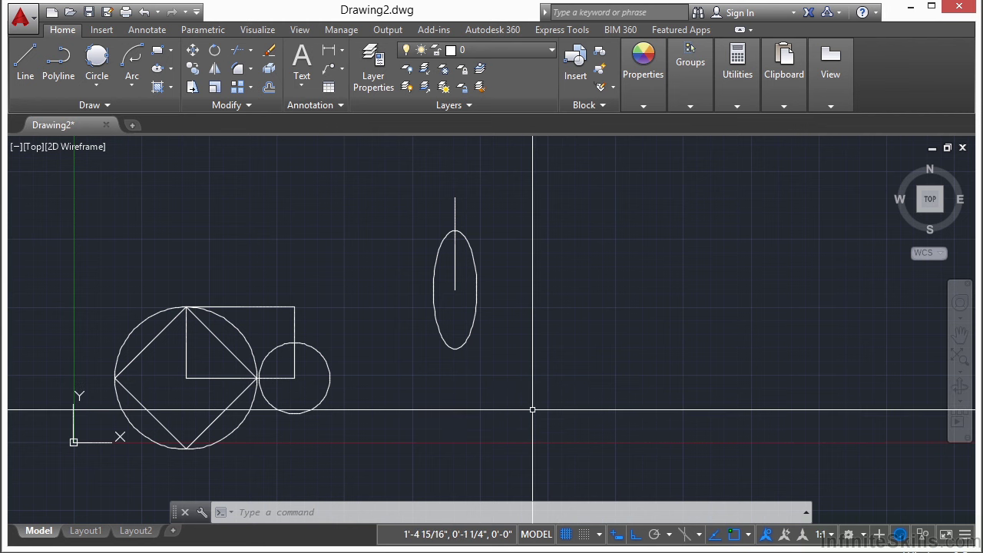
Review the description of the Nearest snap mode in the object snap settings, leaving the settings as they are.
type("os")
key("Return")
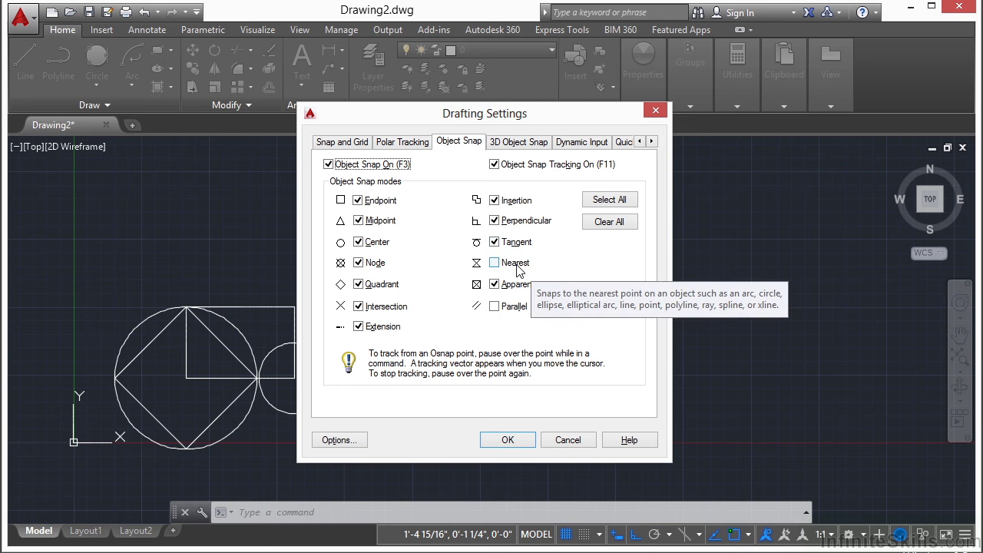
left_click(559, 438)
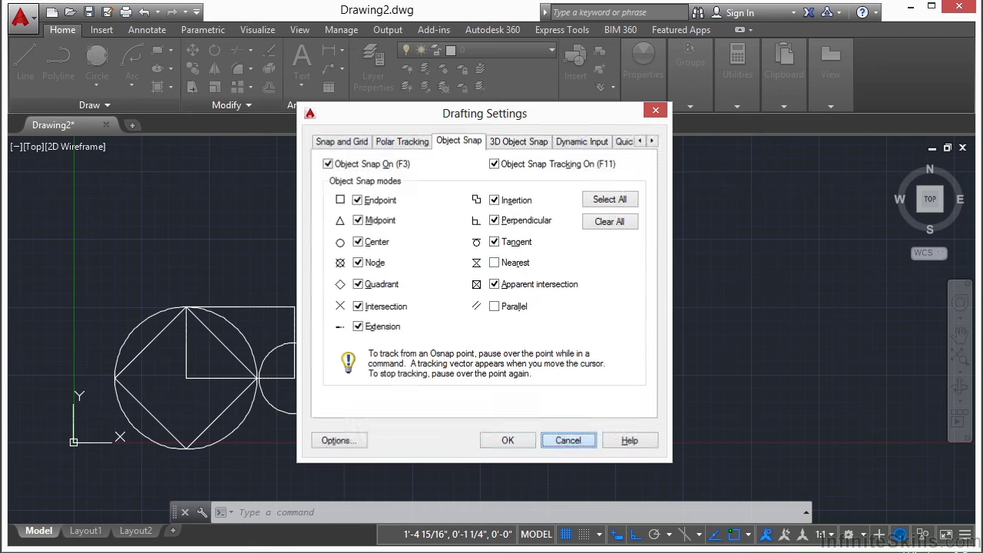
Draw a vertical line about 1 inch long upward from the rectangle's top edge, starting with a one-time Nearest snap right of its midpoint.
type("l")
key("Return")
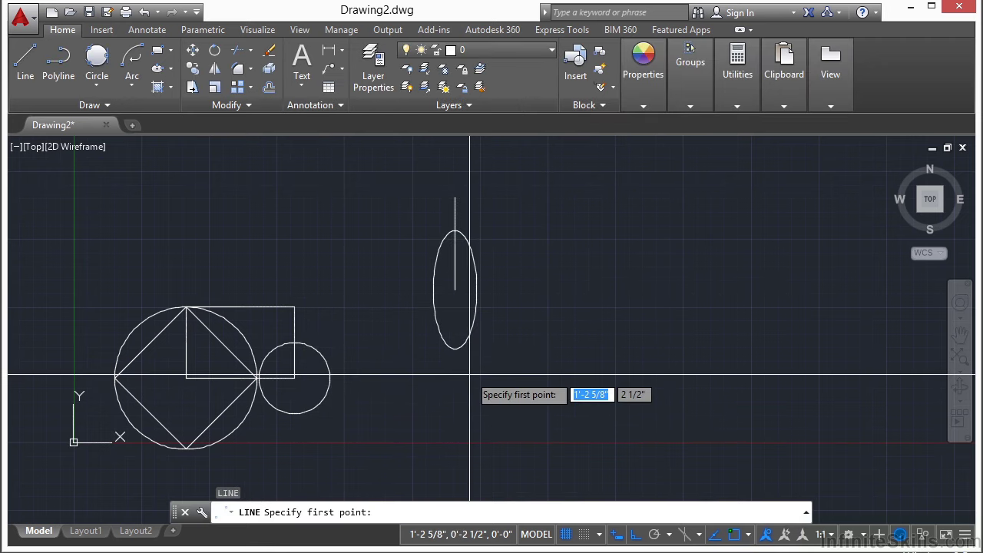
scroll(171, 251, "up", 4)
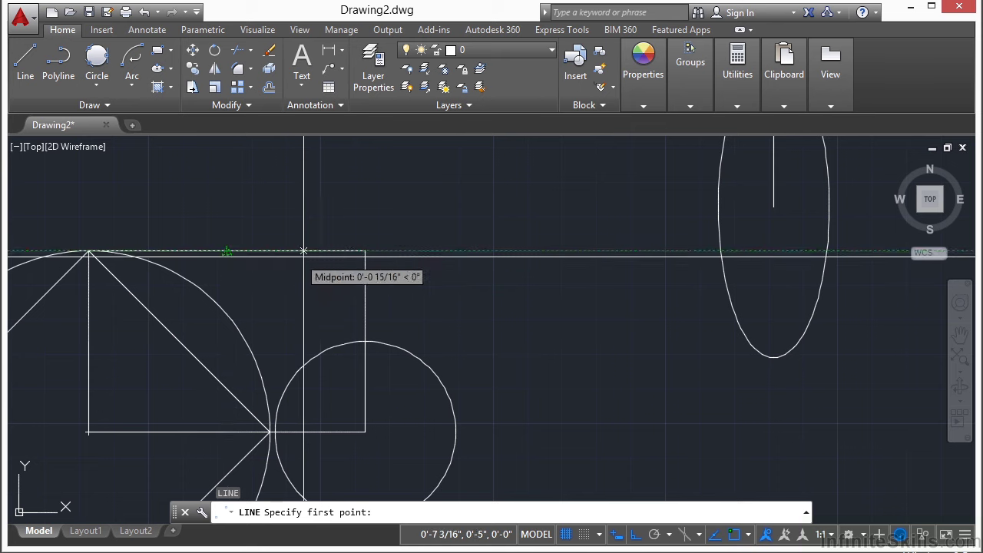
type("nea")
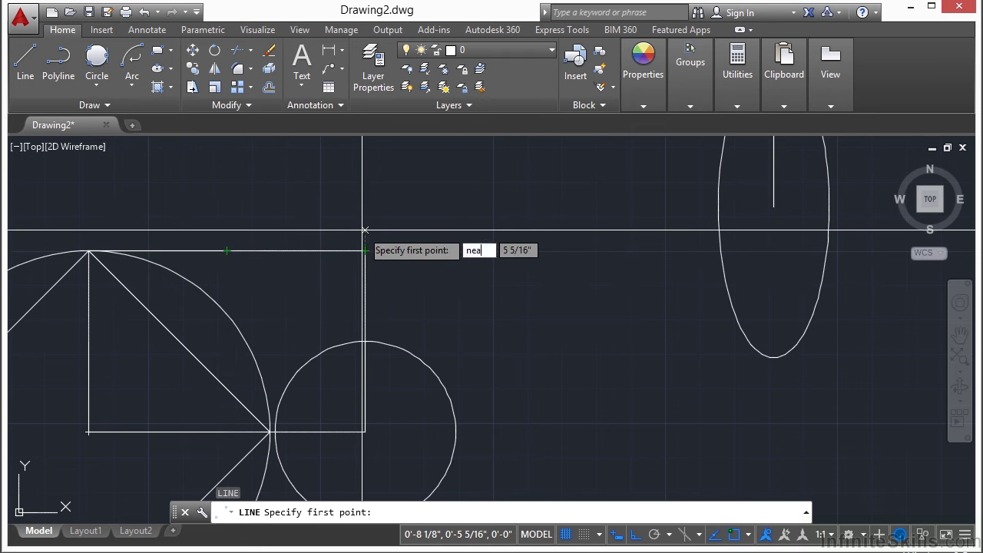
key("Return")
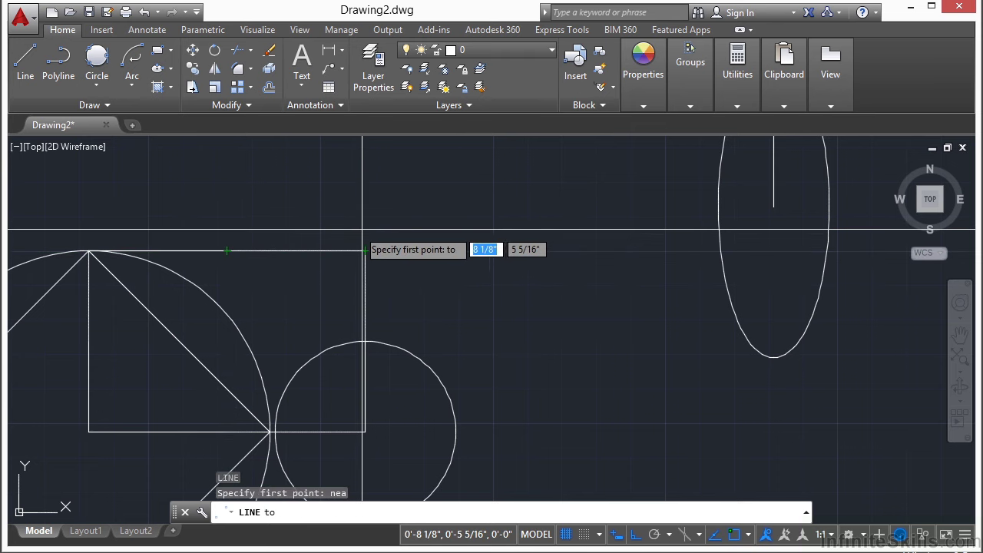
left_click(298, 250)
left_click(319, 185)
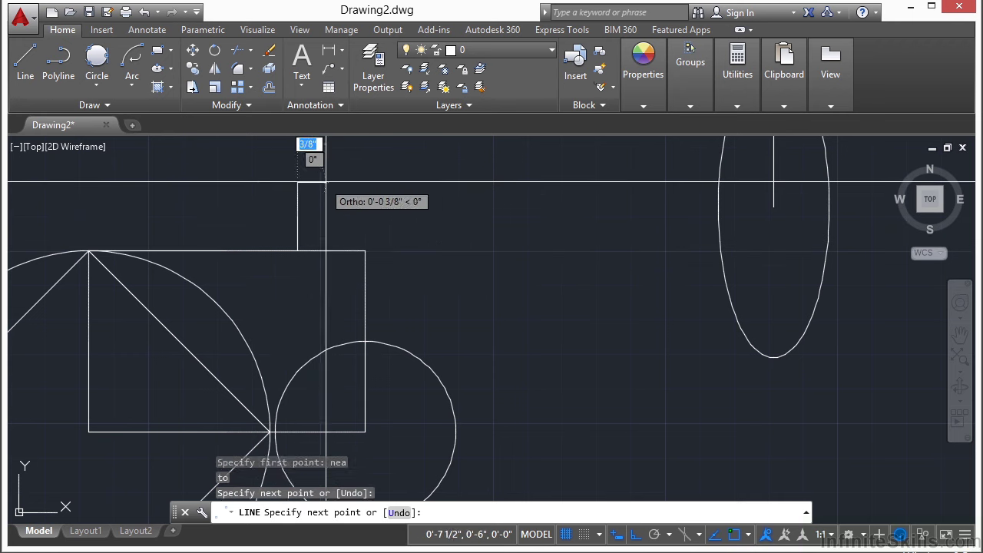
key("Return")
scroll(324, 267, "down", 1)
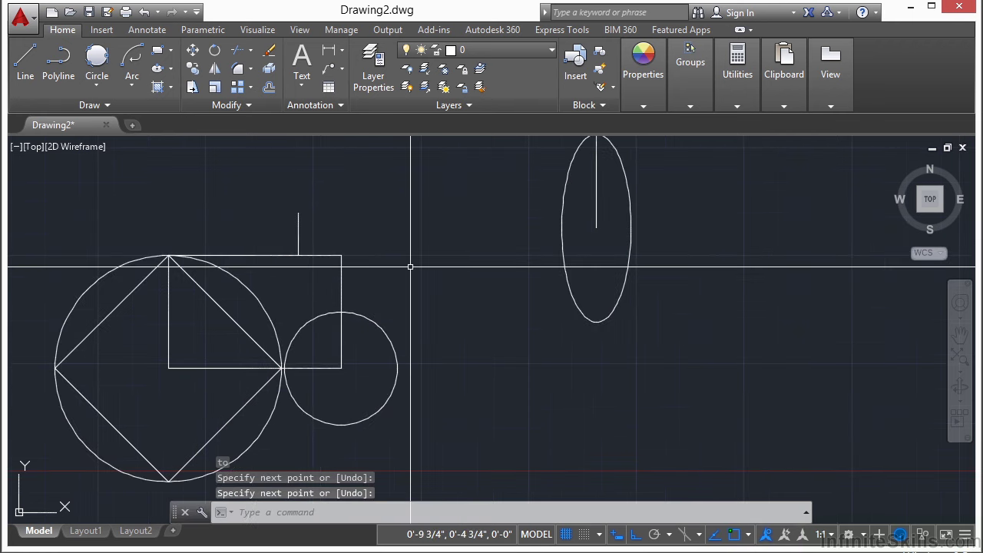
Review the remaining snap modes, including Apparent intersection and Parallel, in the object snap settings without changing them.
type("OS")
key("Return")
mouse_move(570, 289)
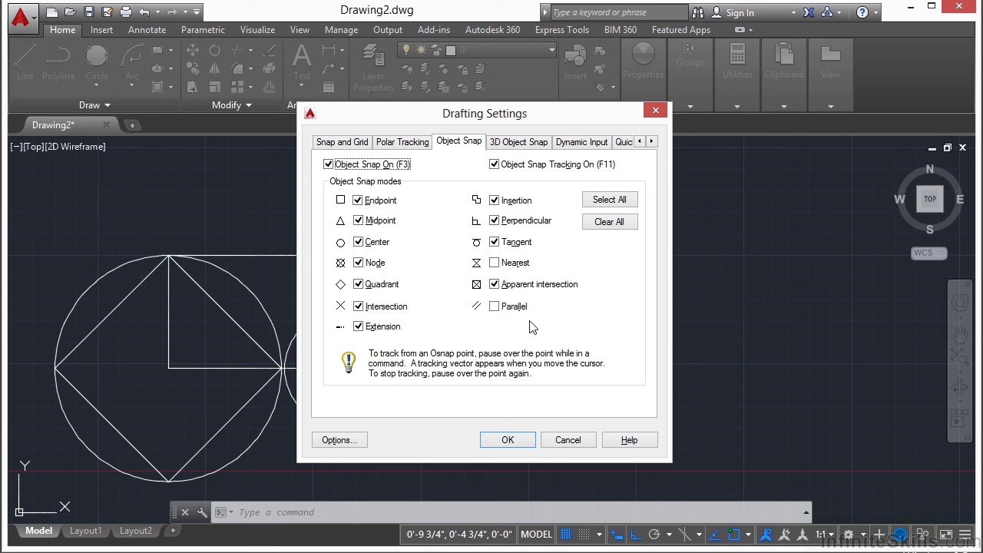
left_click(560, 446)
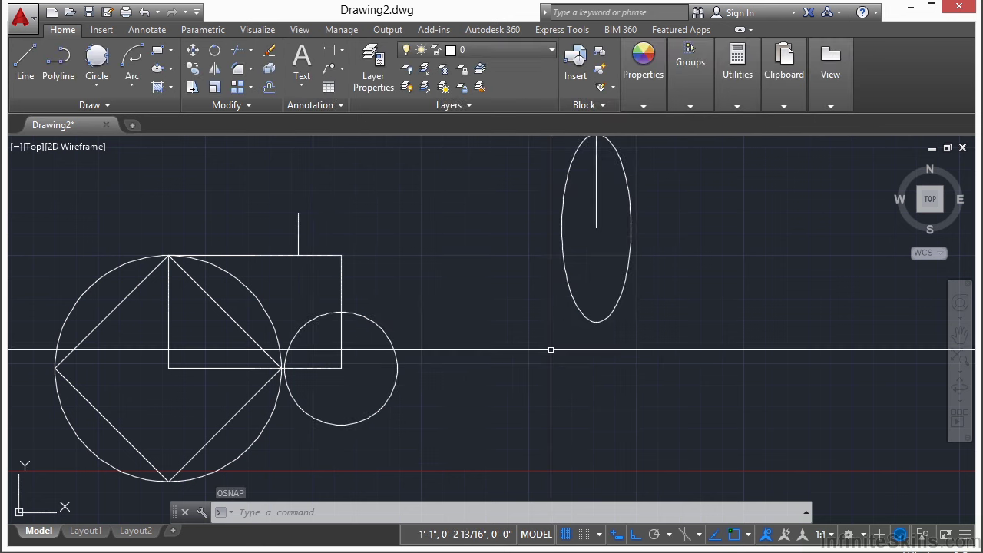